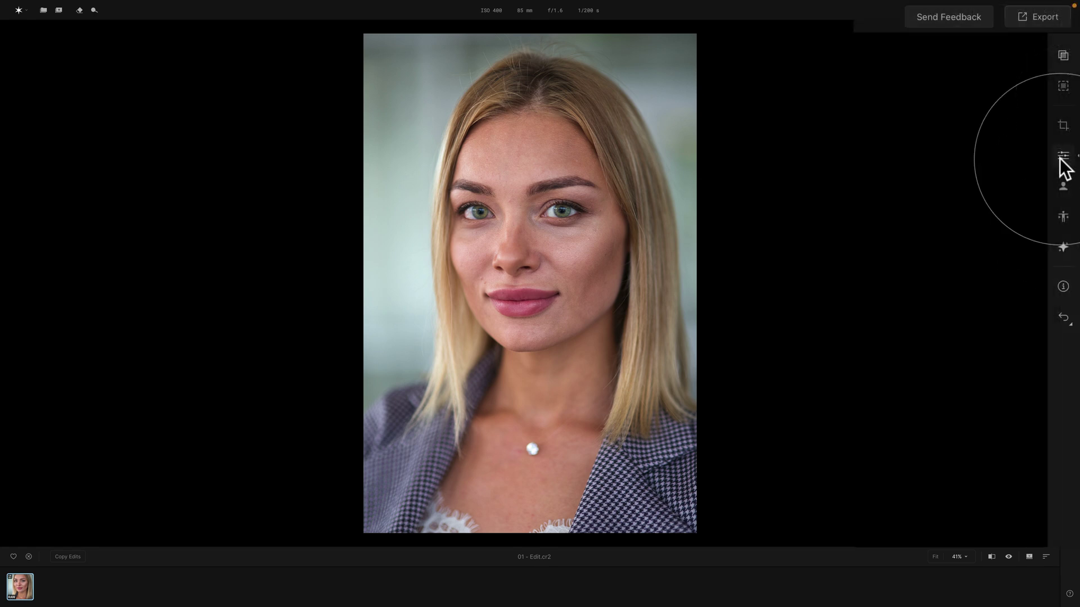
Open Essentials and expand Details to show the Small, Medium and Large Details sliders.
{"action": "left_click", "coordinate": [1061, 158]}
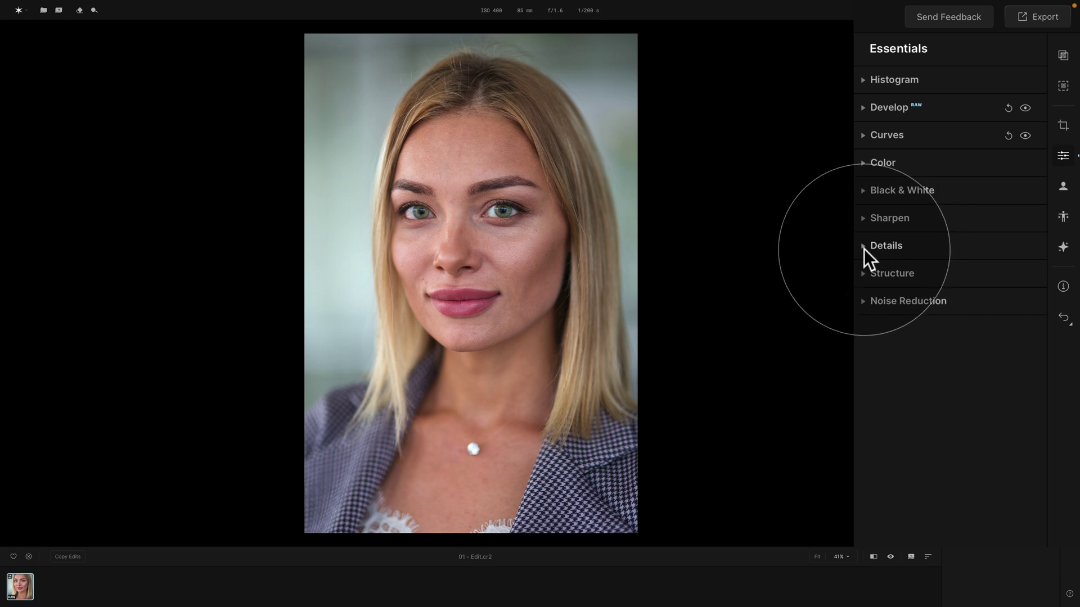
{"action": "left_click", "coordinate": [894, 252]}
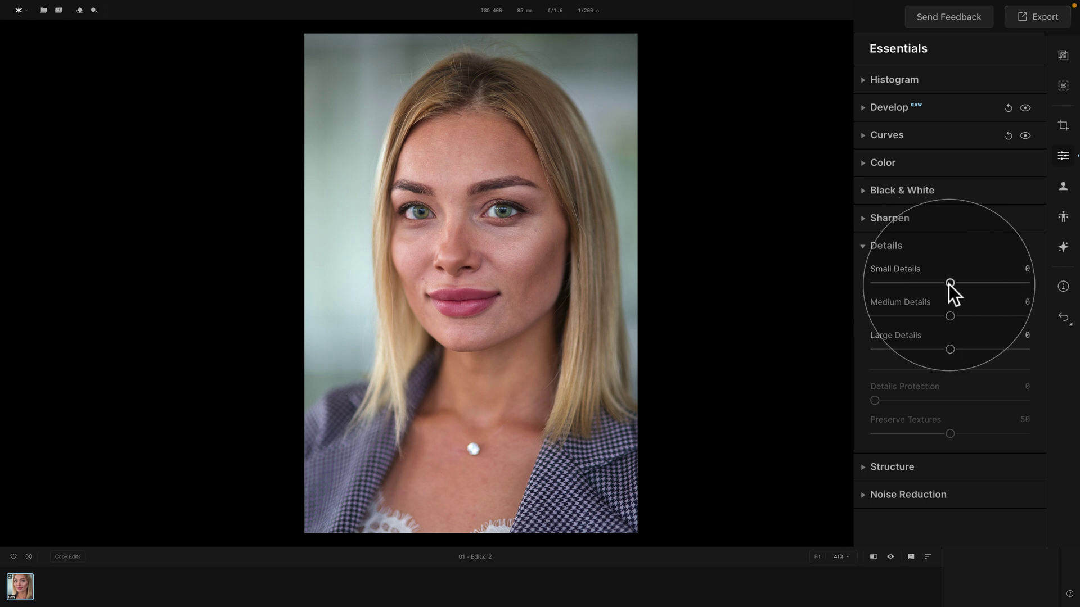
Try raising Small, Medium and Large Details, then reset all Details sliders to zero.
{"action": "left_click_drag", "start_coordinate": [951, 283], "coordinate": [967, 283]}
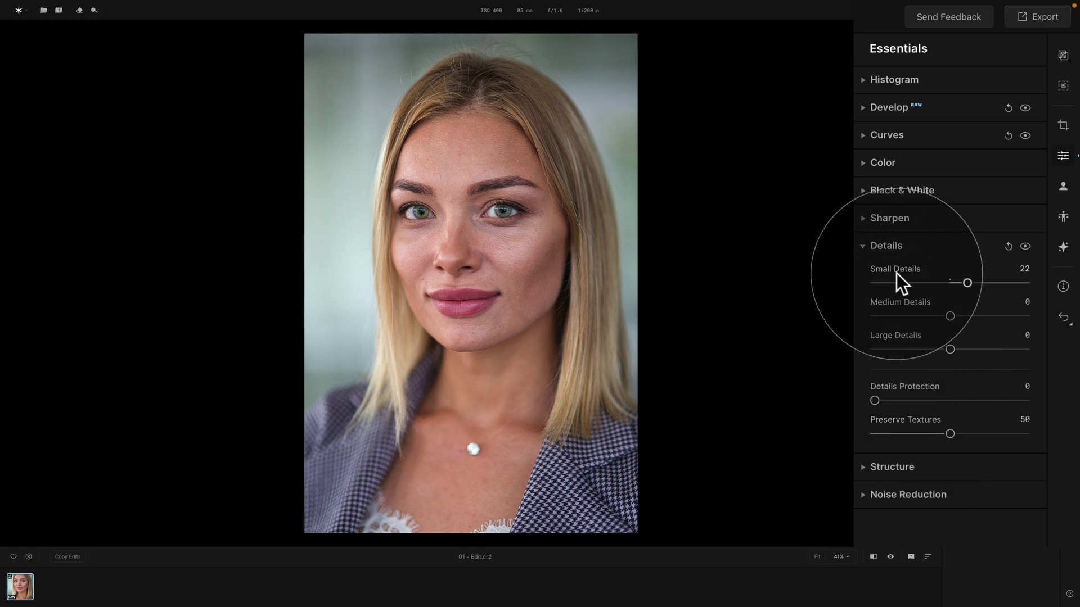
{"action": "left_click_drag", "start_coordinate": [964, 282], "coordinate": [981, 283]}
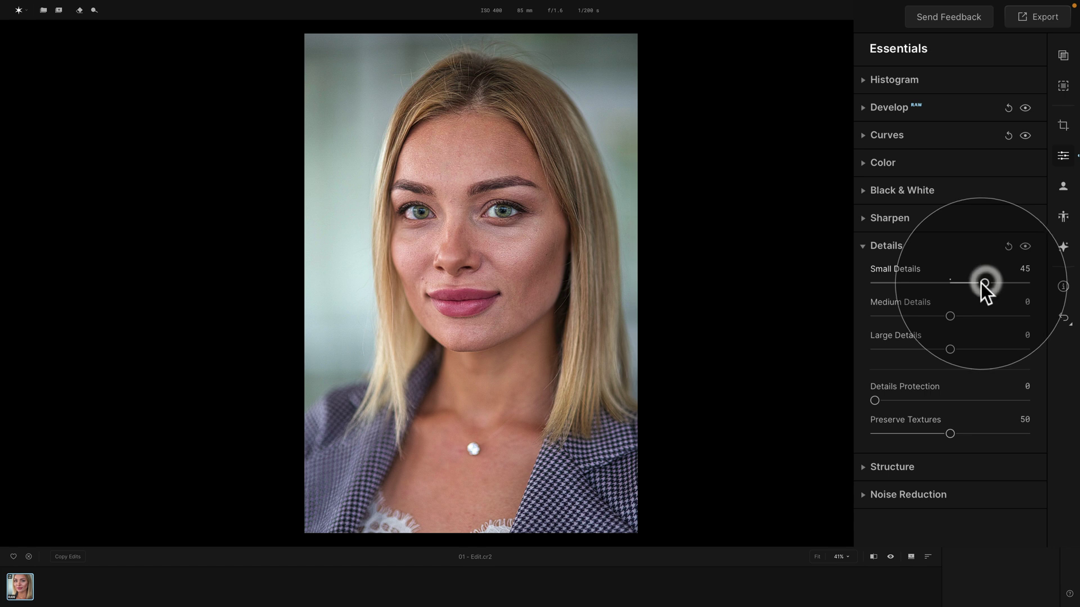
{"action": "double_click", "coordinate": [903, 268]}
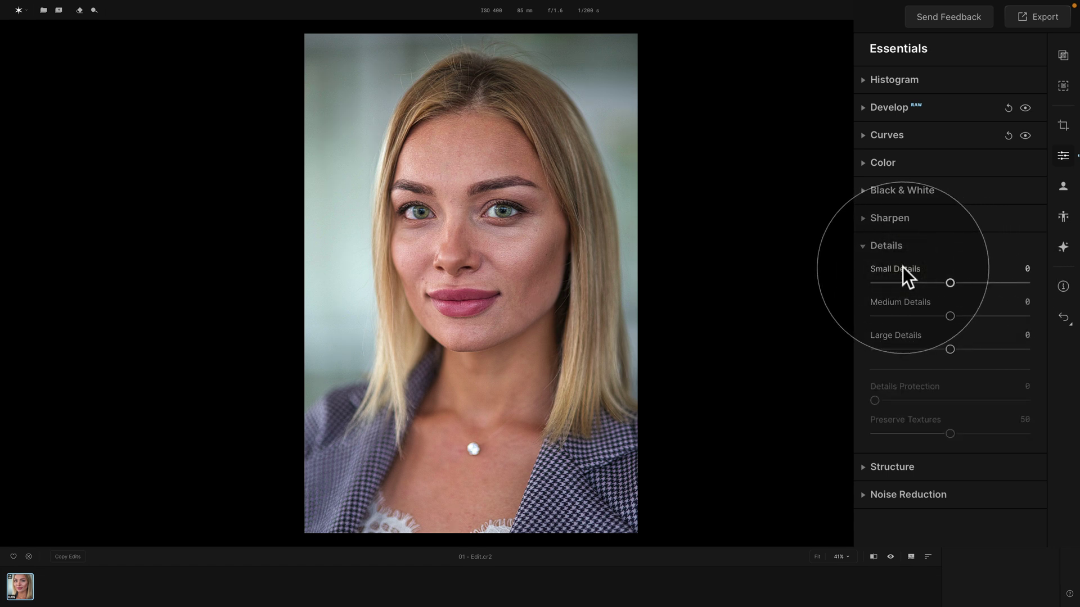
{"action": "left_click_drag", "start_coordinate": [951, 283], "coordinate": [985, 283]}
{"action": "left_click_drag", "start_coordinate": [952, 315], "coordinate": [984, 358]}
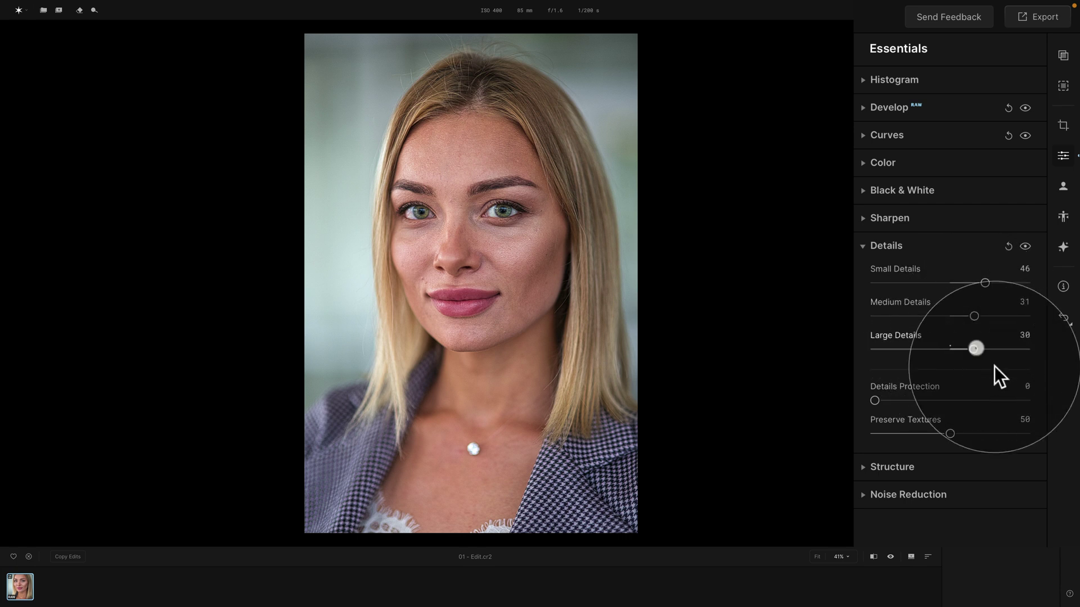
{"action": "left_click", "coordinate": [1008, 246]}
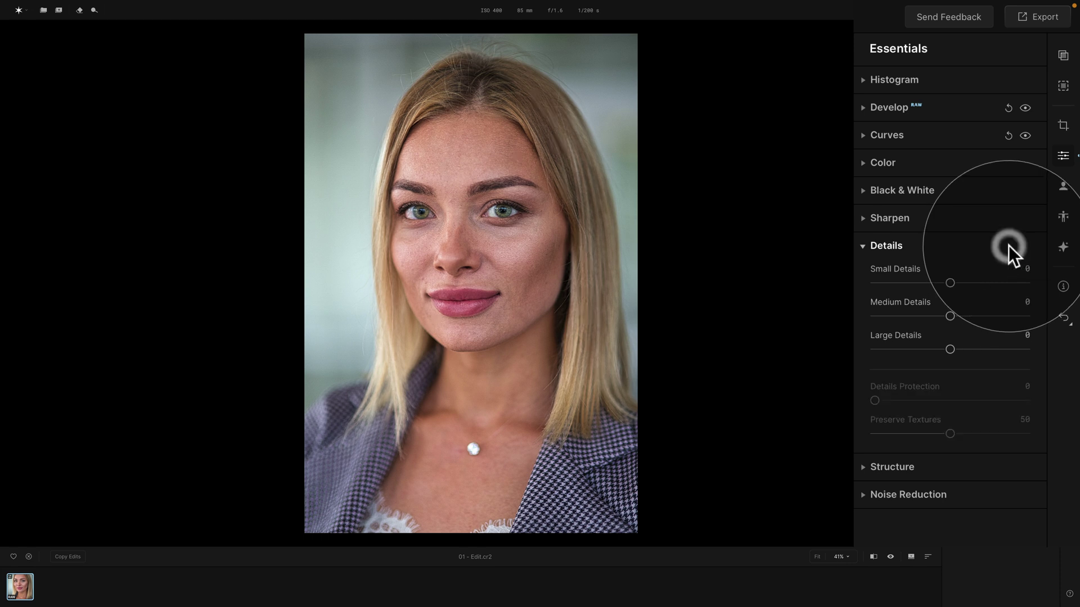
Set Small Details 45, Medium 41, Large 44, and toggle the Details effect to compare.
{"action": "left_click", "coordinate": [985, 282]}
{"action": "left_click", "coordinate": [983, 316]}
{"action": "left_click", "coordinate": [985, 350]}
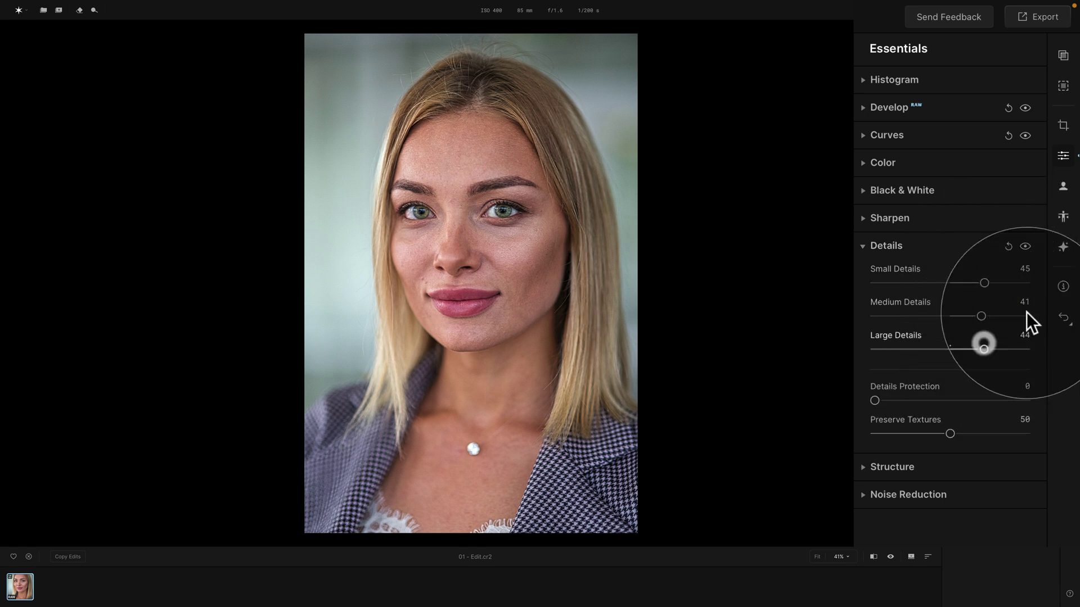
{"action": "left_click", "coordinate": [1024, 247]}
{"action": "left_click", "coordinate": [1024, 248]}
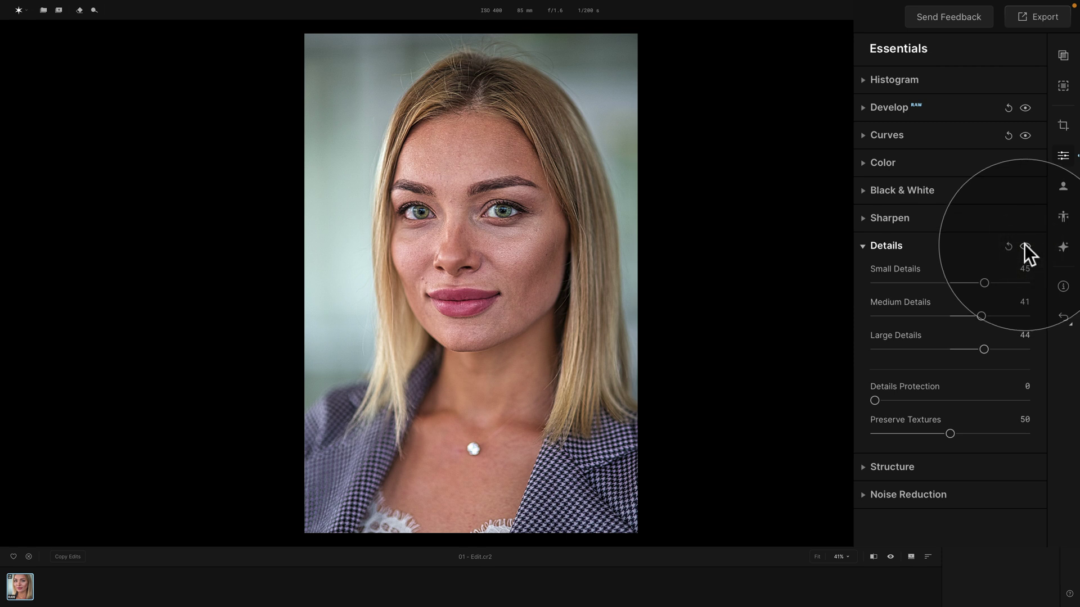
Reset Small, Medium and Large Details to 0.
{"action": "double_click", "coordinate": [893, 270]}
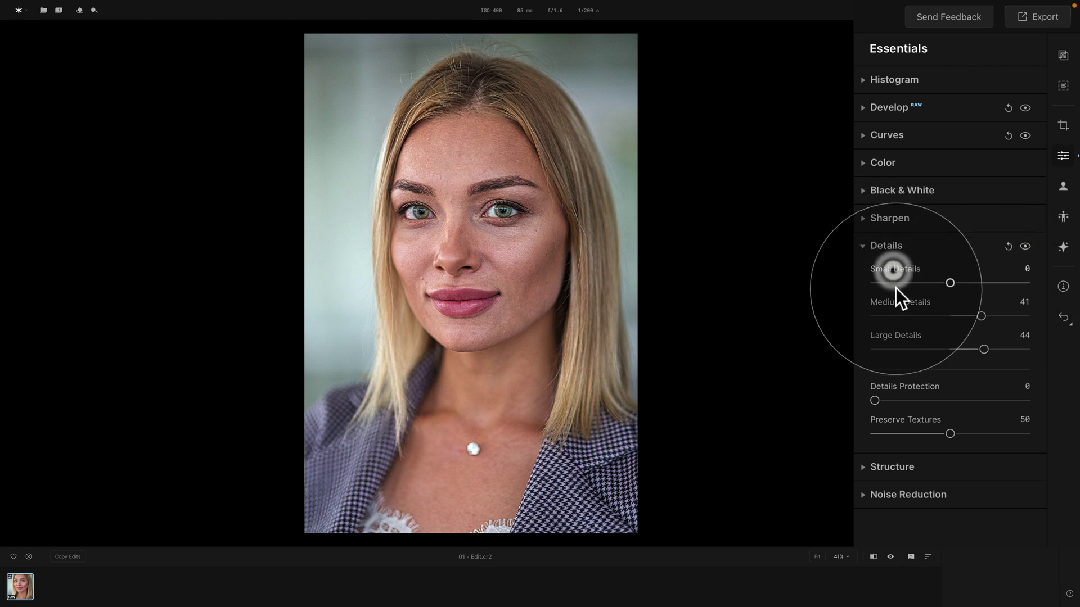
{"action": "double_click", "coordinate": [897, 298]}
{"action": "double_click", "coordinate": [902, 336]}
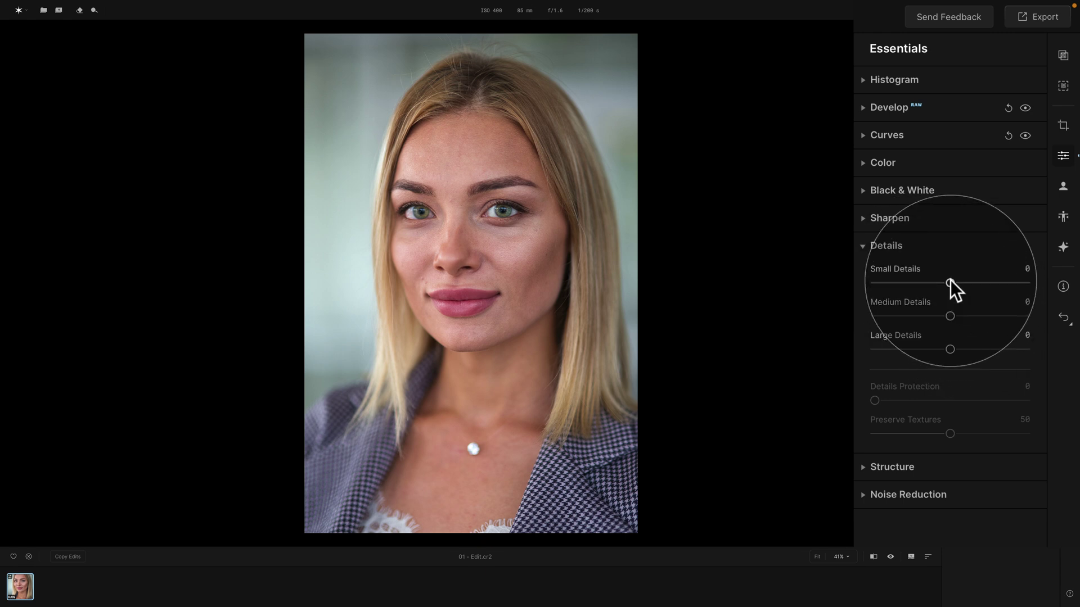
Test Small Details at 96 and at negative values, then settle it at 25.
{"action": "left_click_drag", "start_coordinate": [950, 282], "coordinate": [1022, 283]}
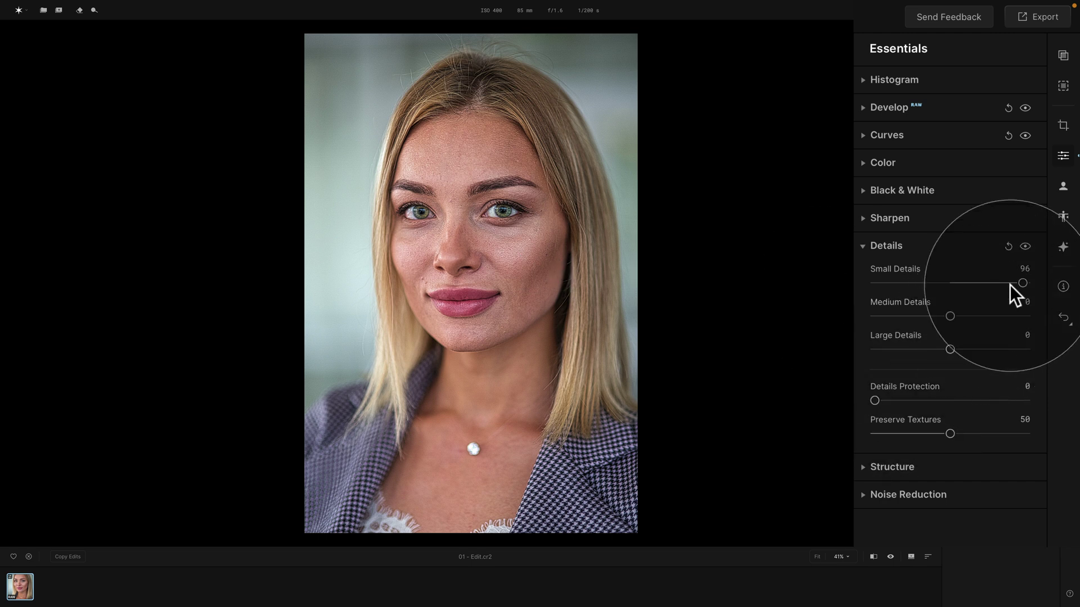
{"action": "left_click_drag", "start_coordinate": [1012, 282], "coordinate": [1018, 283]}
{"action": "left_click_drag", "start_coordinate": [995, 284], "coordinate": [904, 281]}
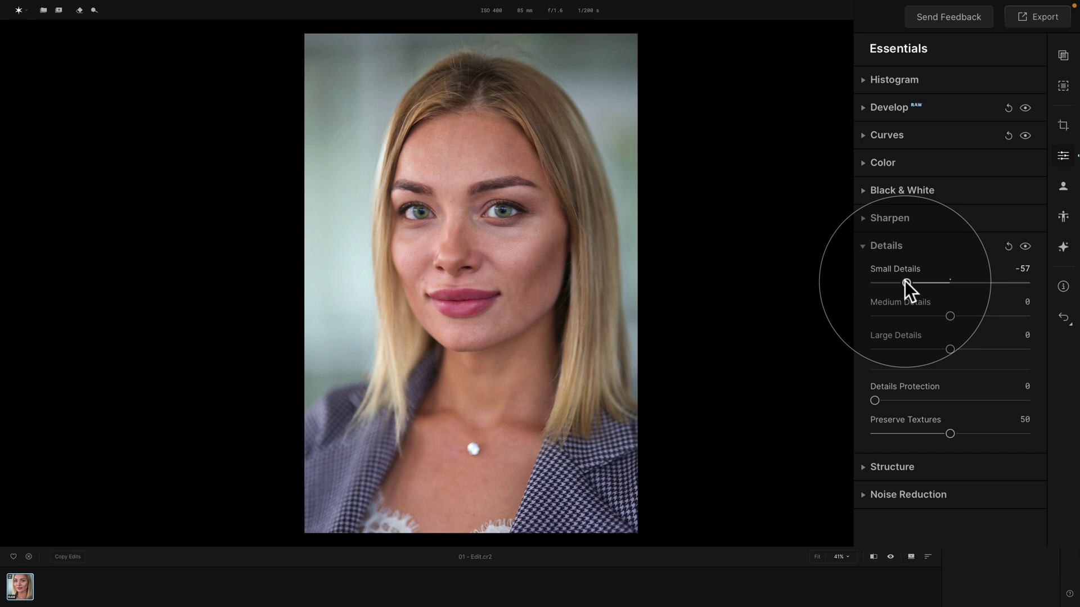
{"action": "double_click", "coordinate": [906, 272]}
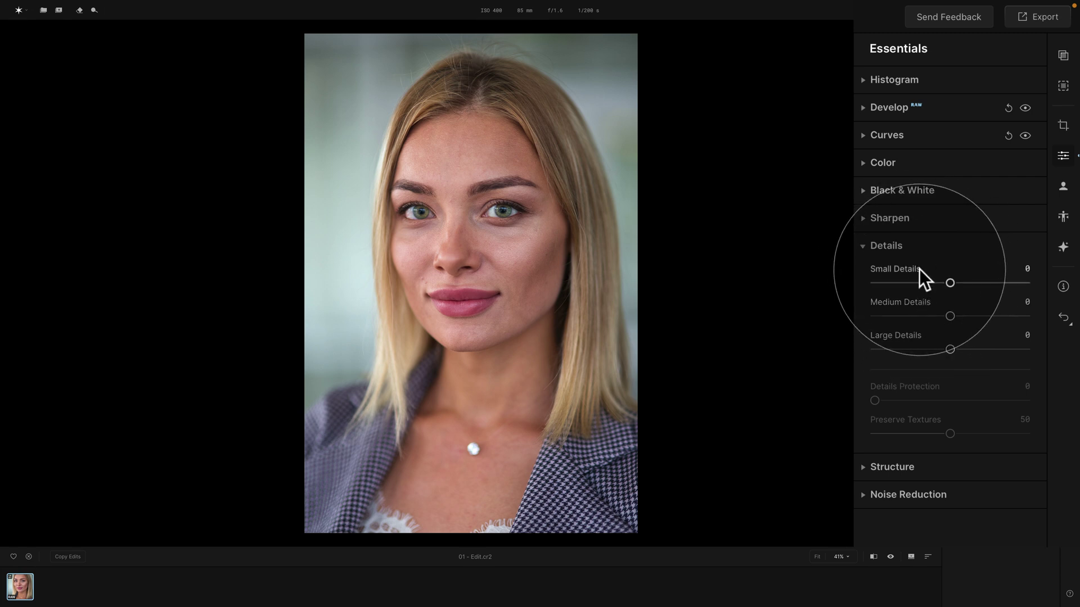
{"action": "mouse_move", "coordinate": [954, 284]}
{"action": "left_mouse_down"}
{"action": "mouse_move", "coordinate": [982, 283]}
{"action": "mouse_move", "coordinate": [970, 283]}
{"action": "left_mouse_up"}
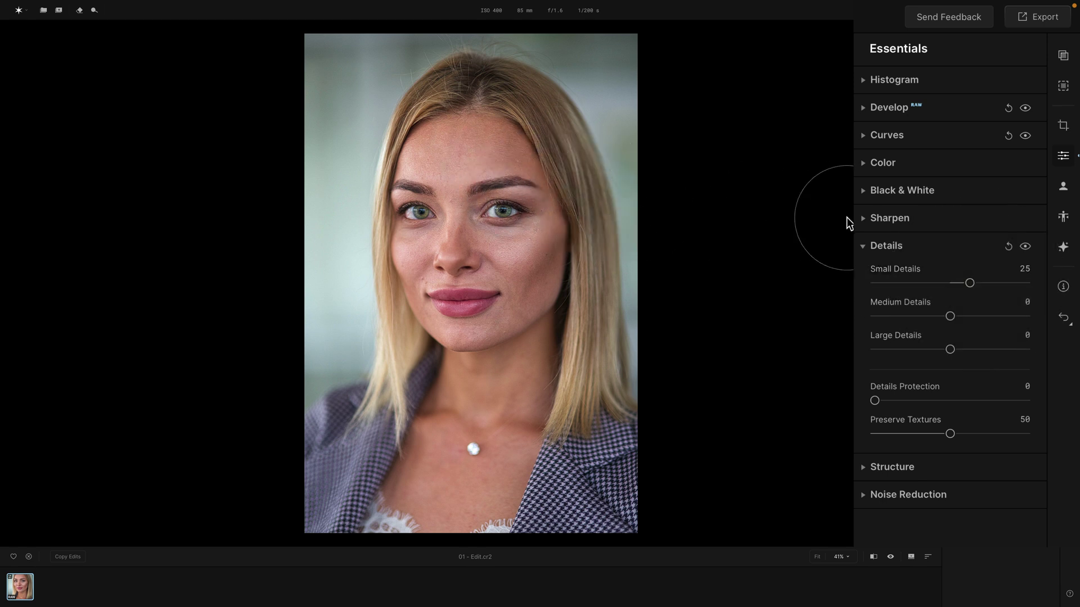
Trial Medium and Large Details (53) and reset them, then set Small Details to 100.
{"action": "double_click", "coordinate": [889, 272]}
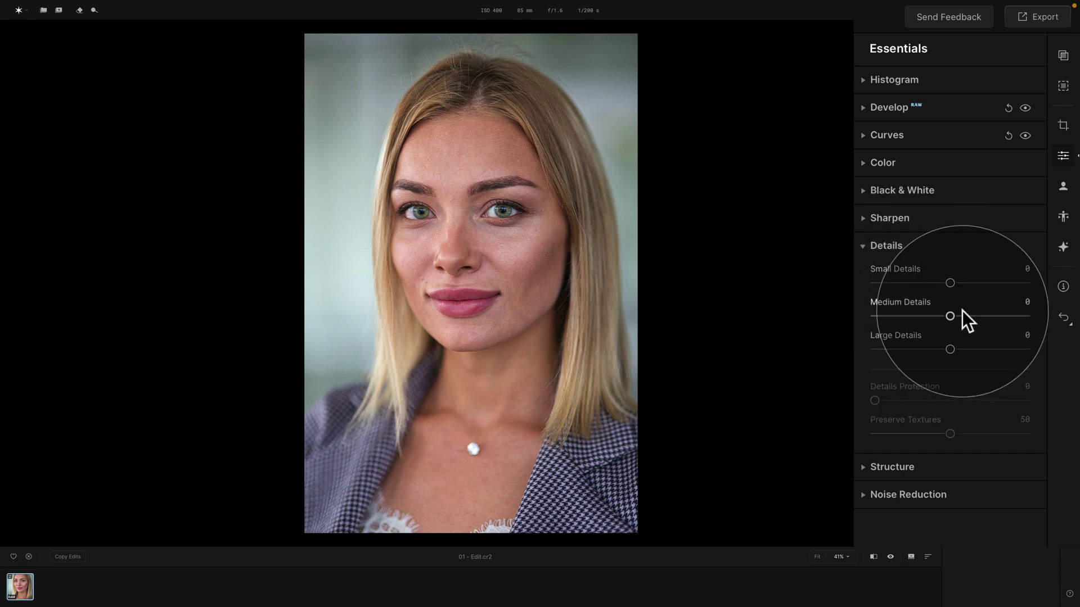
{"action": "left_click_drag", "start_coordinate": [950, 316], "coordinate": [1009, 317]}
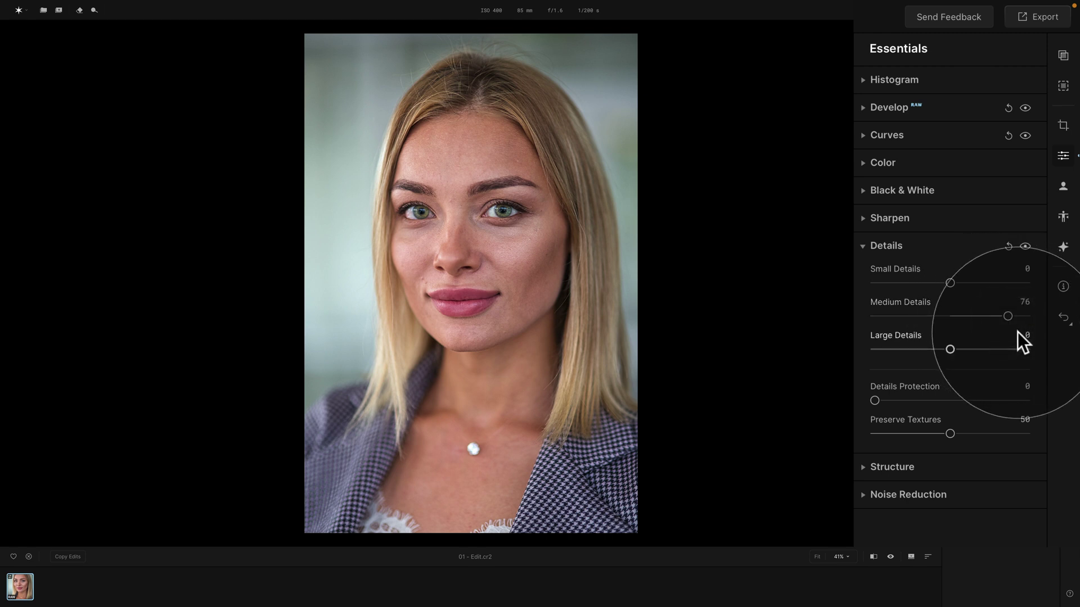
{"action": "double_click", "coordinate": [899, 302]}
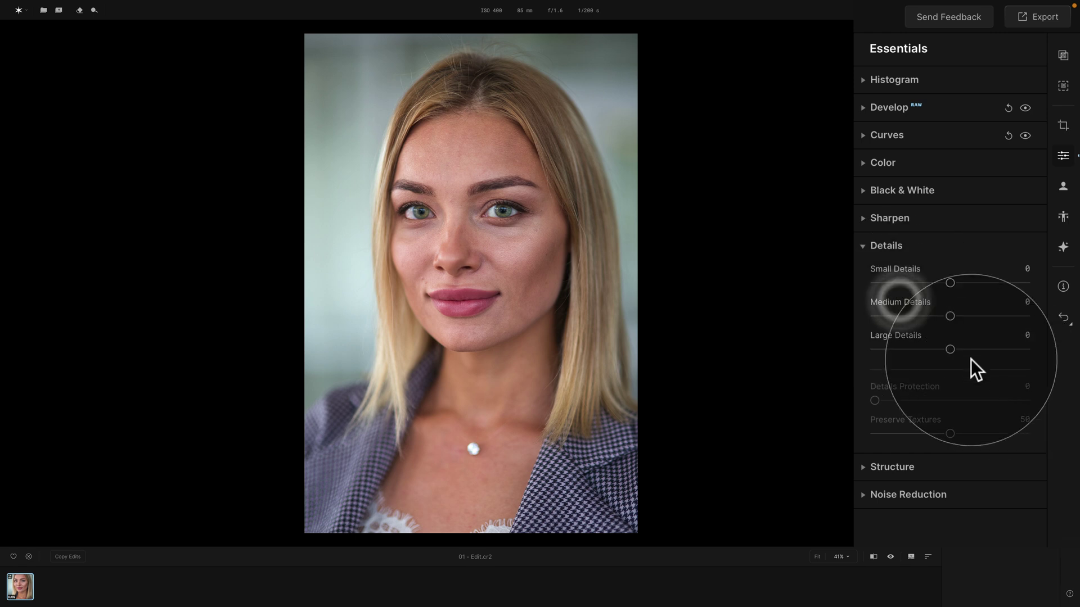
{"action": "left_click_drag", "start_coordinate": [950, 349], "coordinate": [993, 351]}
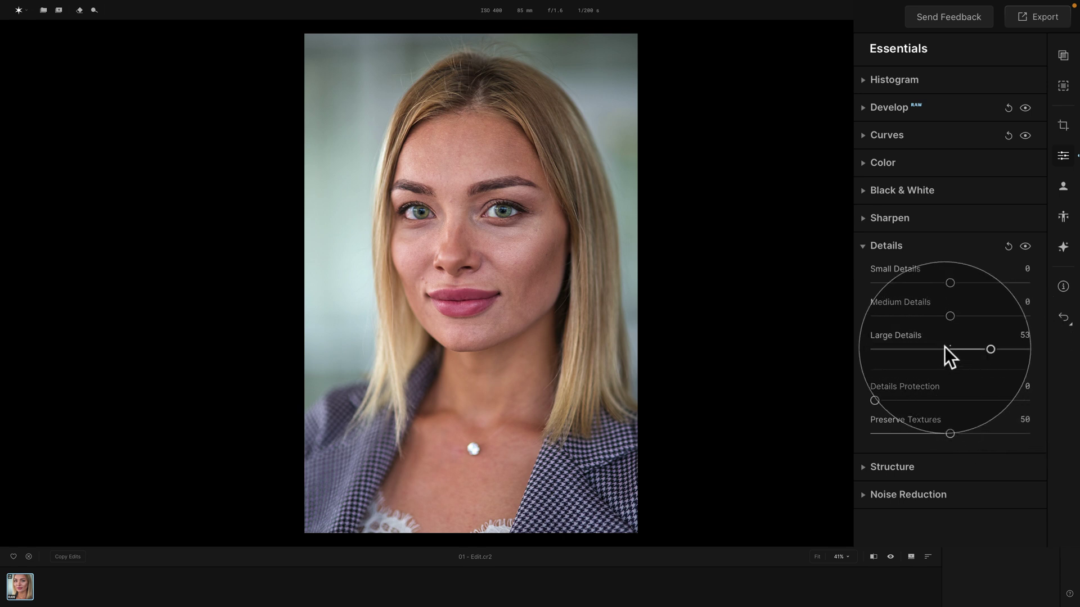
{"action": "double_click", "coordinate": [899, 335]}
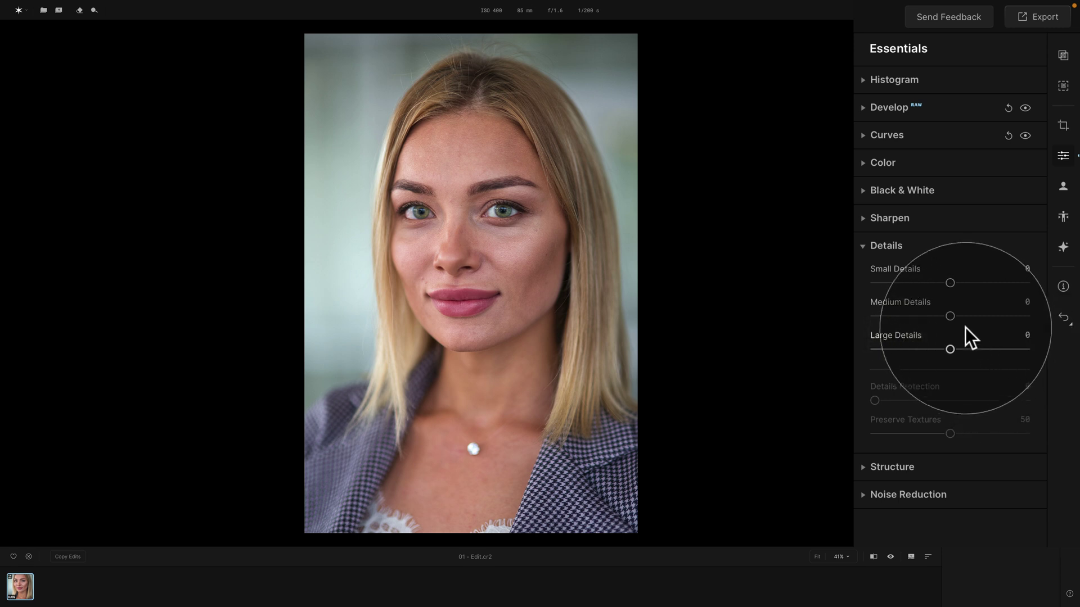
{"action": "left_click_drag", "start_coordinate": [951, 284], "coordinate": [1039, 286]}
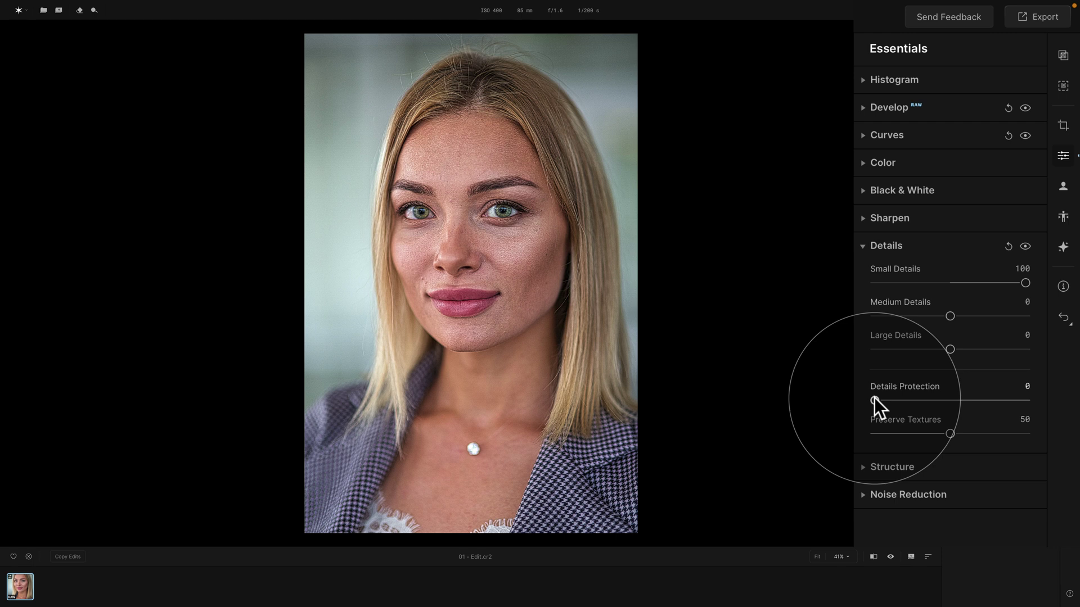
Try Details Protection at 70 and reset it to 0, then set Preserve Textures to 100.
{"action": "left_click_drag", "start_coordinate": [874, 398], "coordinate": [1024, 409]}
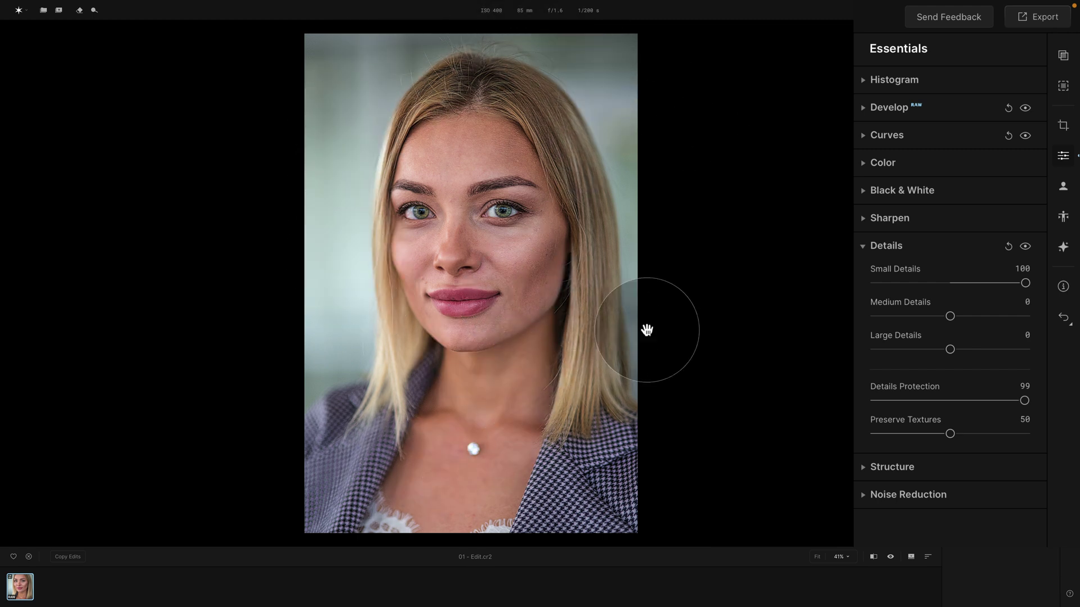
{"action": "left_click_drag", "start_coordinate": [996, 399], "coordinate": [977, 402]}
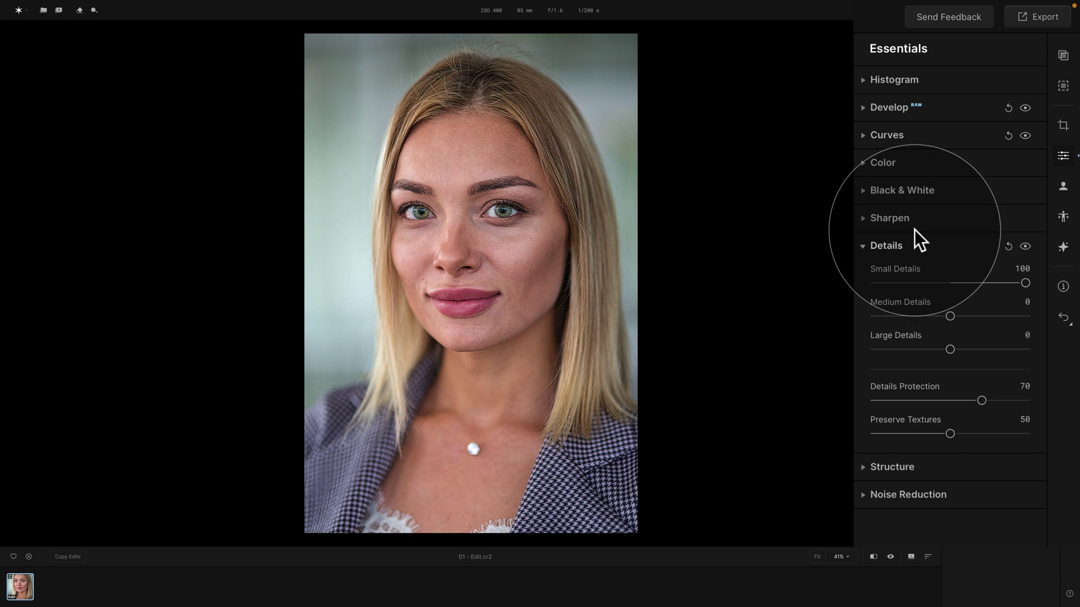
{"action": "double_click", "coordinate": [921, 387]}
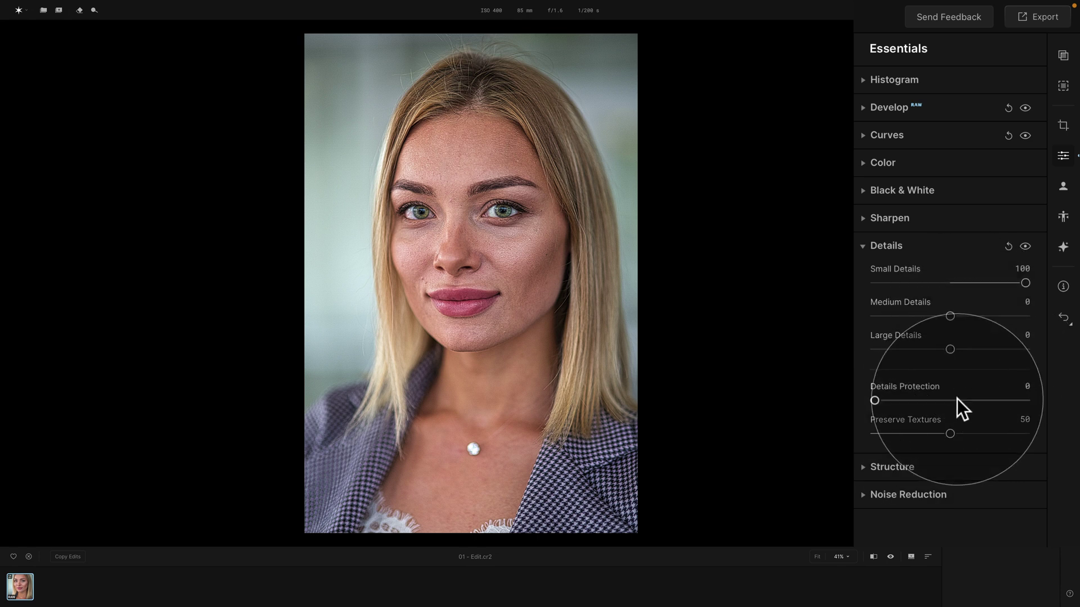
{"action": "left_click_drag", "start_coordinate": [949, 434], "coordinate": [1052, 444]}
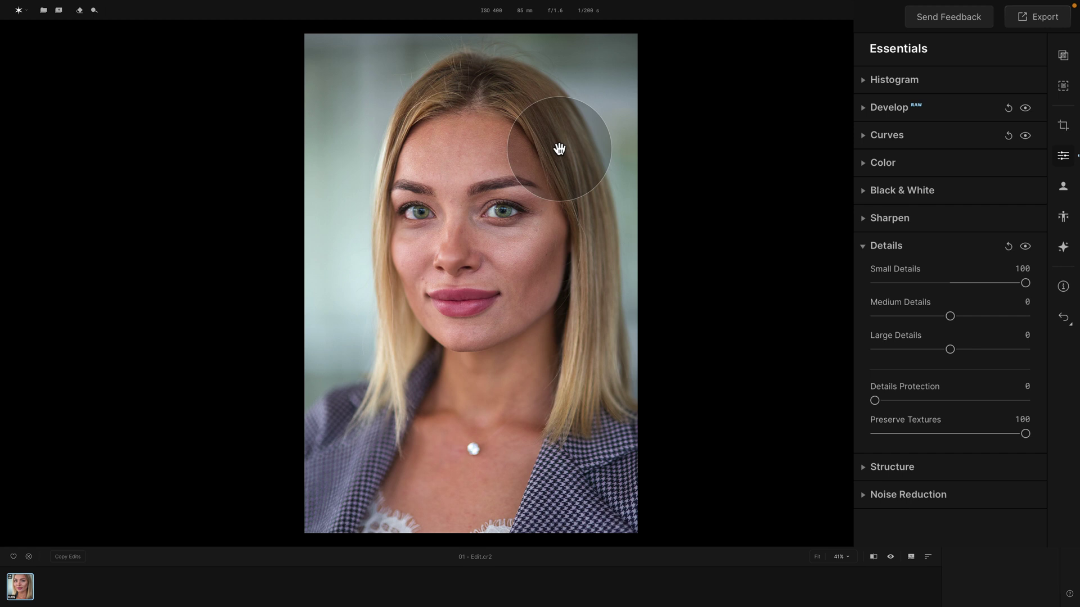
Compare Preserve Textures at 0 and 80, reset it to 50, and reset all Details to zero.
{"action": "left_click_drag", "start_coordinate": [1026, 434], "coordinate": [921, 436]}
{"action": "left_click", "coordinate": [874, 436]}
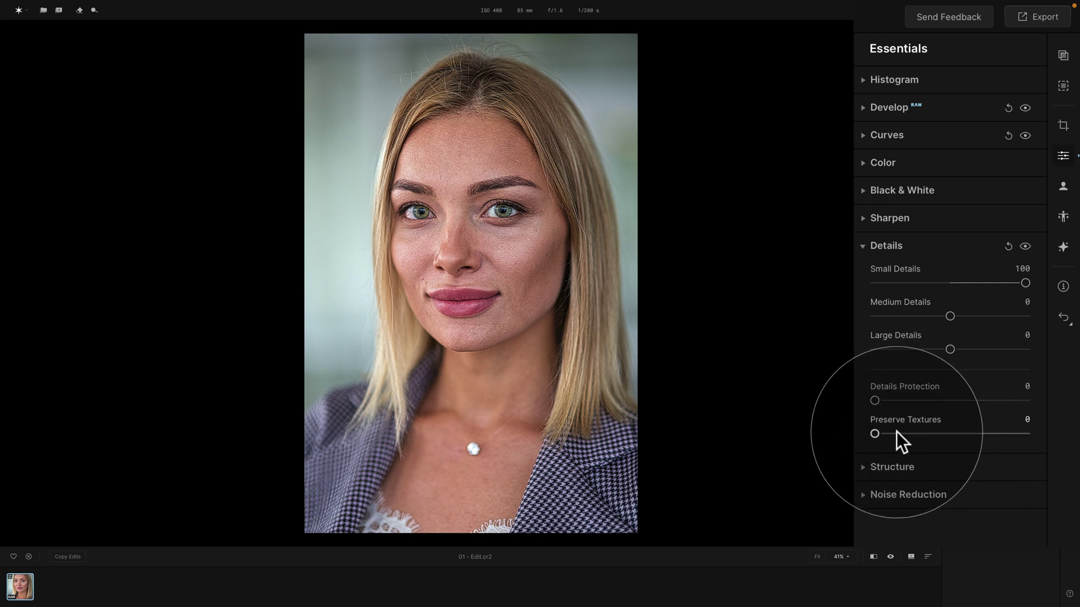
{"action": "left_click_drag", "start_coordinate": [875, 434], "coordinate": [998, 438]}
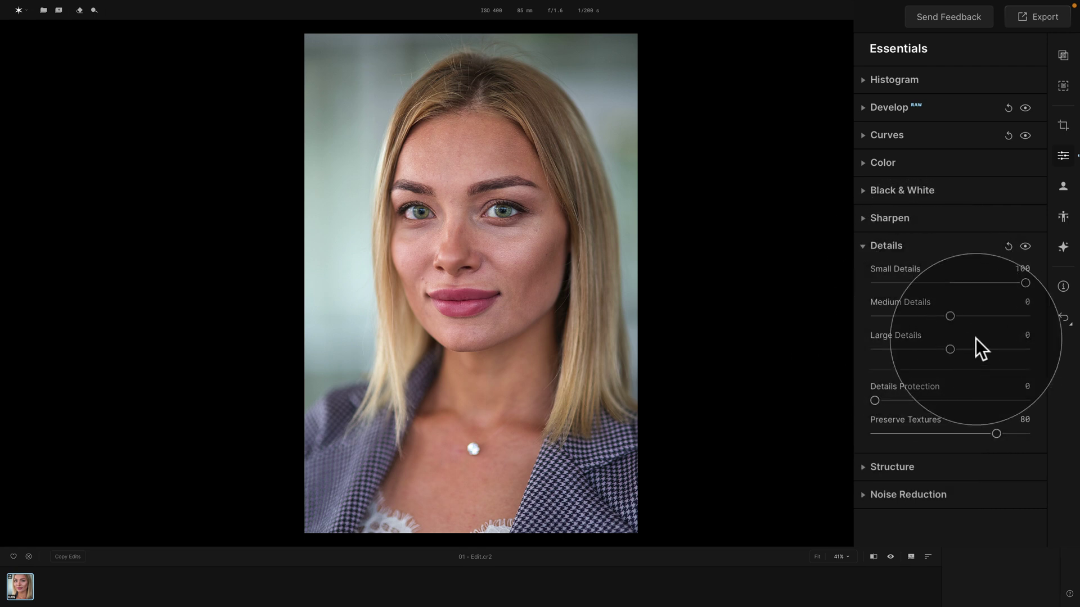
{"action": "double_click", "coordinate": [927, 419]}
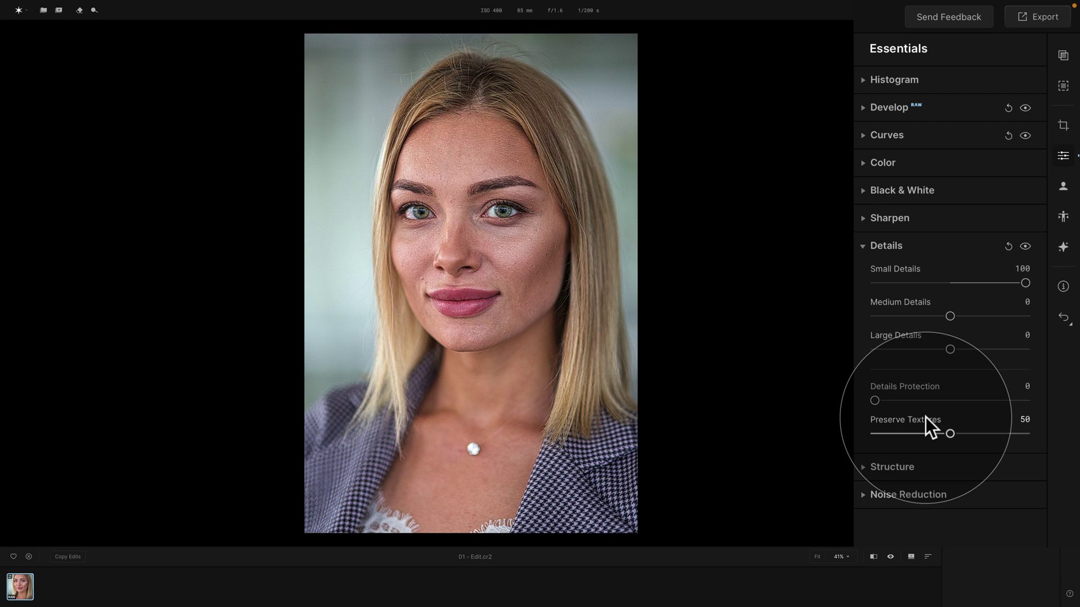
{"action": "left_click", "coordinate": [1007, 247]}
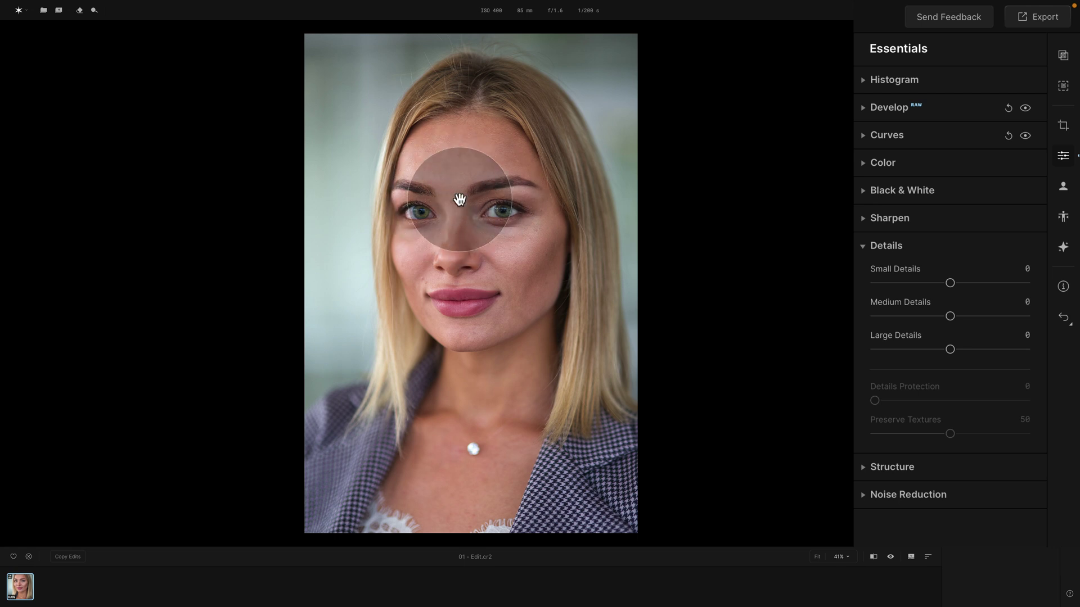
Zoom in on the face and bring up the Details mask types list.
{"action": "key", "text": "ctrl+plus"}
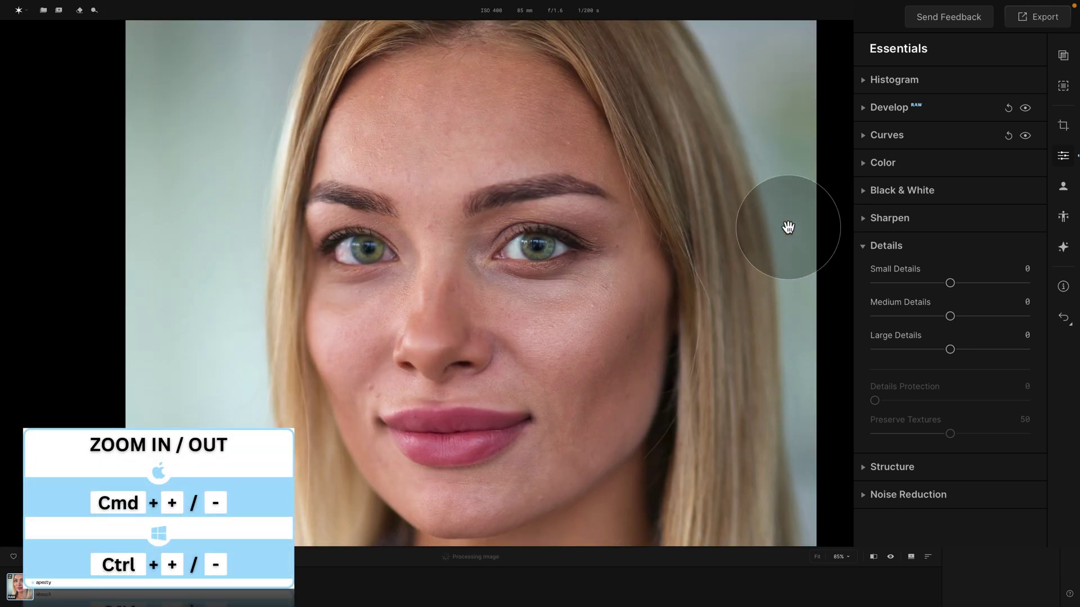
{"action": "left_click", "coordinate": [1063, 85]}
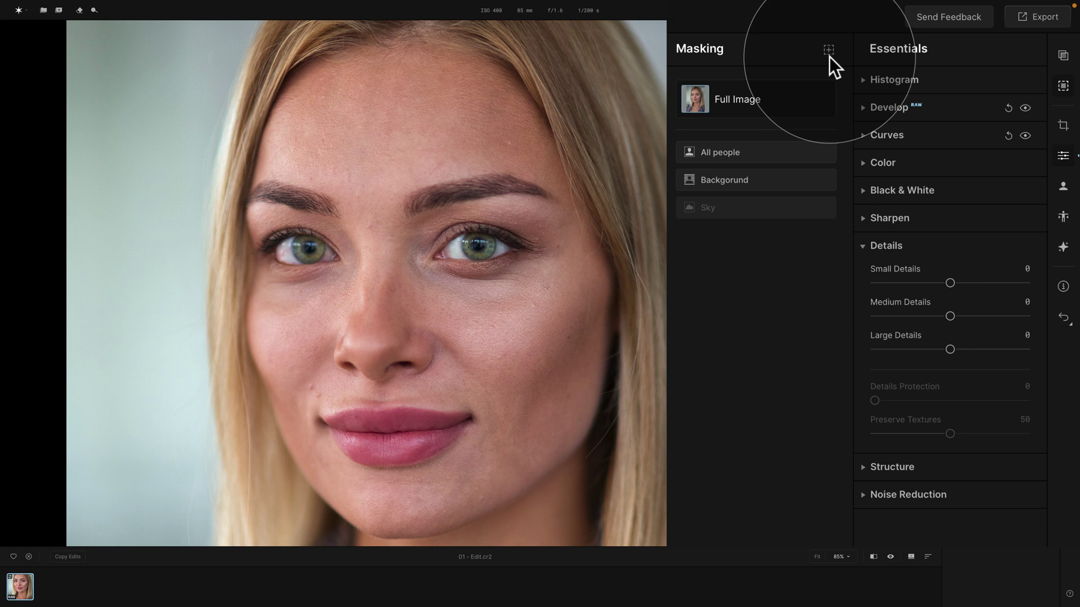
{"action": "left_click", "coordinate": [829, 50]}
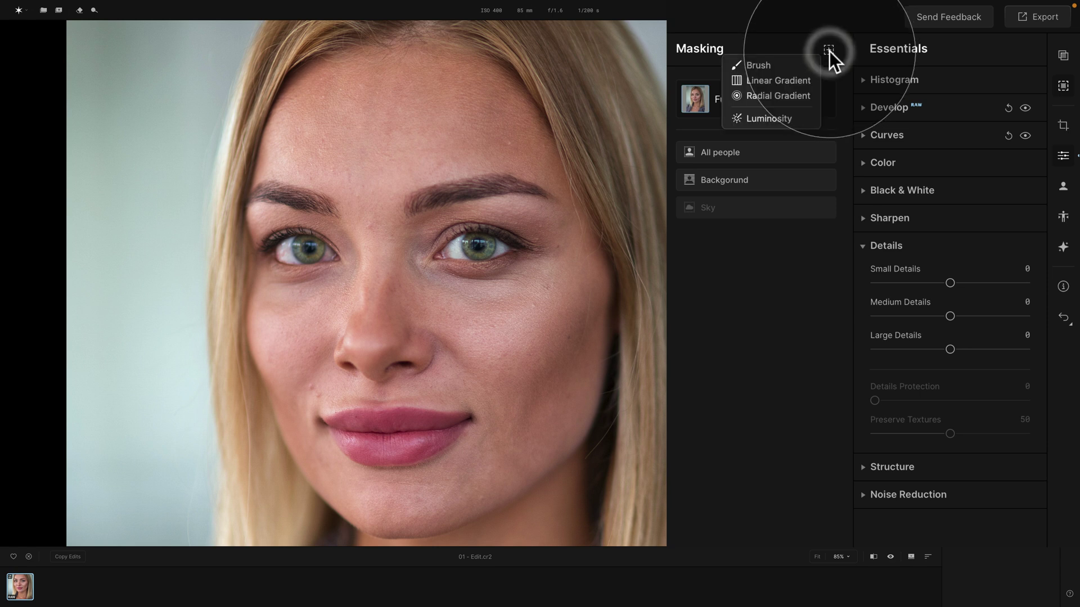
Add a Brush mask with brush size 61 and strength 60.
{"action": "left_click", "coordinate": [788, 64]}
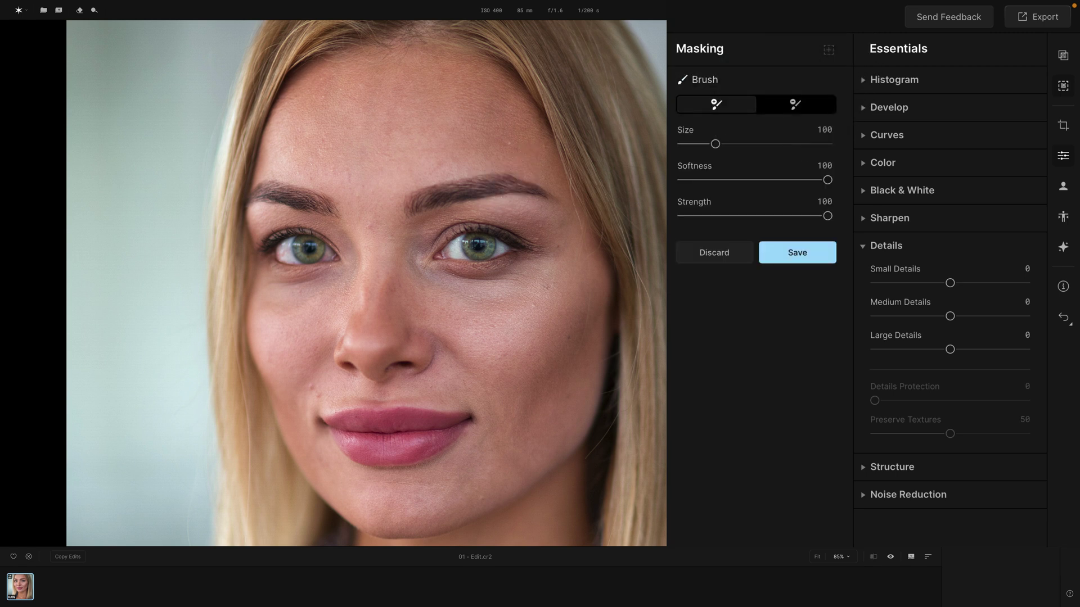
{"action": "left_click_drag", "start_coordinate": [711, 144], "coordinate": [701, 144]}
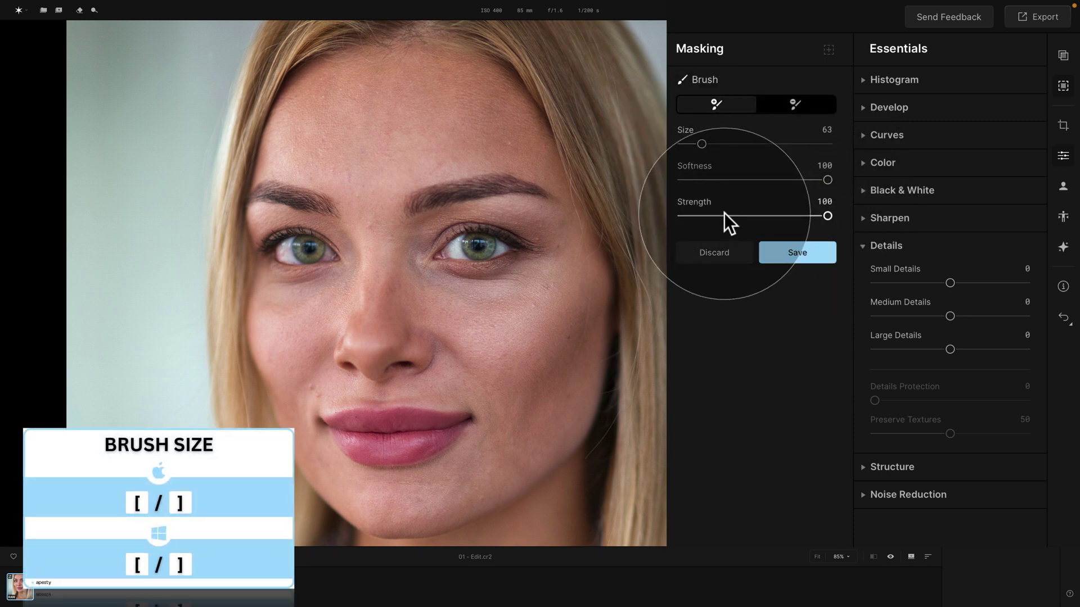
{"action": "left_click", "coordinate": [774, 216]}
{"action": "left_click_drag", "start_coordinate": [774, 214], "coordinate": [769, 212]}
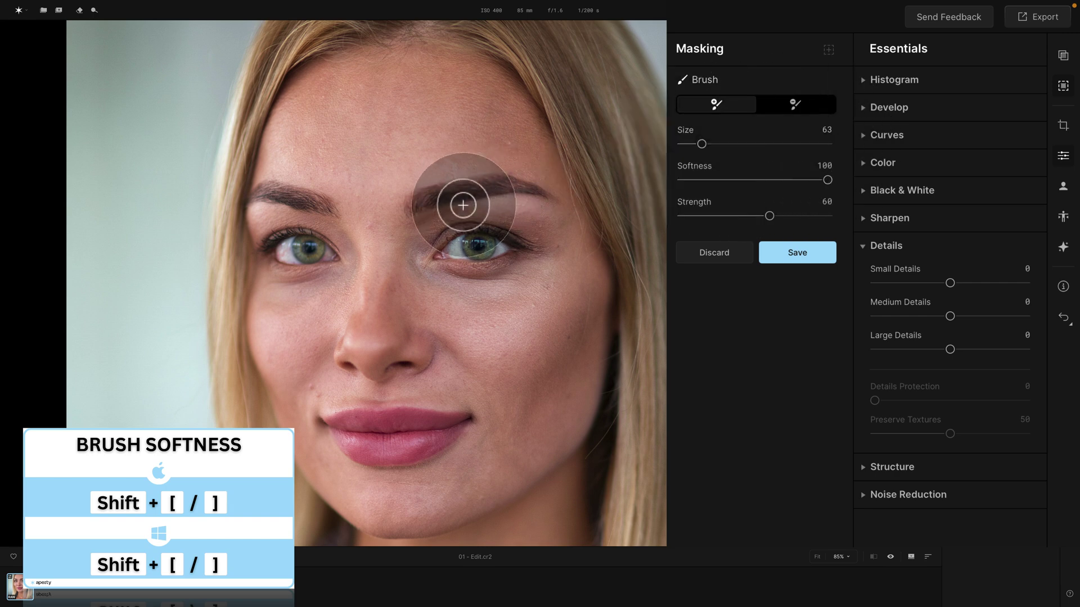
{"action": "left_click_drag", "start_coordinate": [702, 143], "coordinate": [700, 144]}
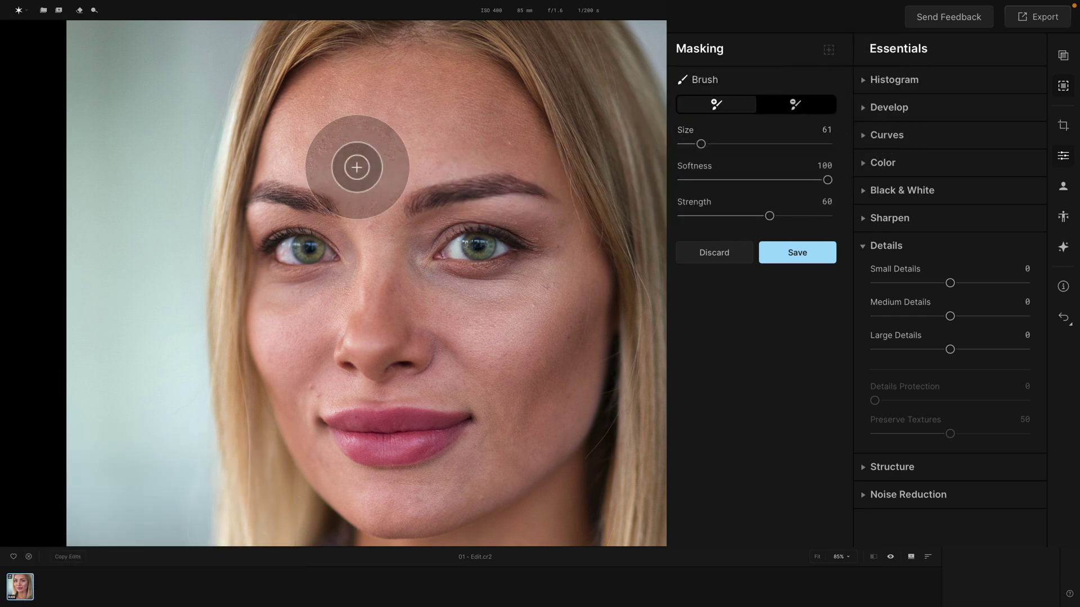
Zoom in and paint the mask over both eyebrows.
{"action": "key", "text": "ctrl+equal"}
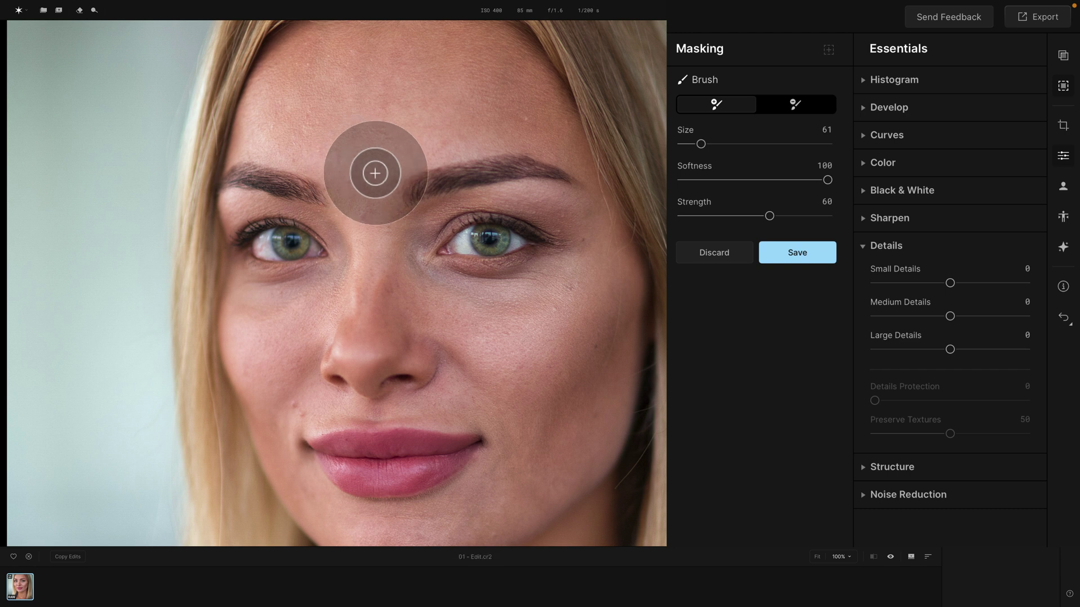
{"action": "mouse_move", "coordinate": [416, 191]}
{"action": "left_mouse_down"}
{"action": "mouse_move", "coordinate": [528, 169]}
{"action": "mouse_move", "coordinate": [565, 178]}
{"action": "mouse_move", "coordinate": [531, 168]}
{"action": "mouse_move", "coordinate": [422, 191]}
{"action": "mouse_move", "coordinate": [502, 171]}
{"action": "mouse_move", "coordinate": [574, 181]}
{"action": "left_mouse_up"}
{"action": "mouse_move", "coordinate": [311, 196]}
{"action": "left_mouse_down"}
{"action": "mouse_move", "coordinate": [227, 180]}
{"action": "mouse_move", "coordinate": [265, 180]}
{"action": "mouse_move", "coordinate": [234, 181]}
{"action": "left_mouse_up"}
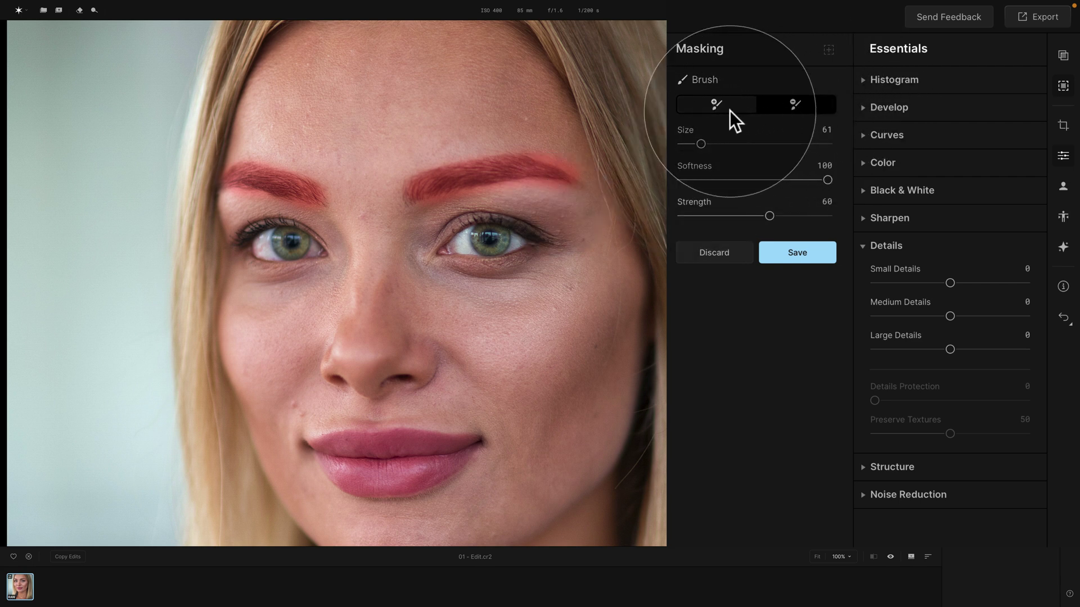
Toggle erase then paint, shrink the brush to 36, and paint the inner brow start.
{"action": "left_click", "coordinate": [795, 106]}
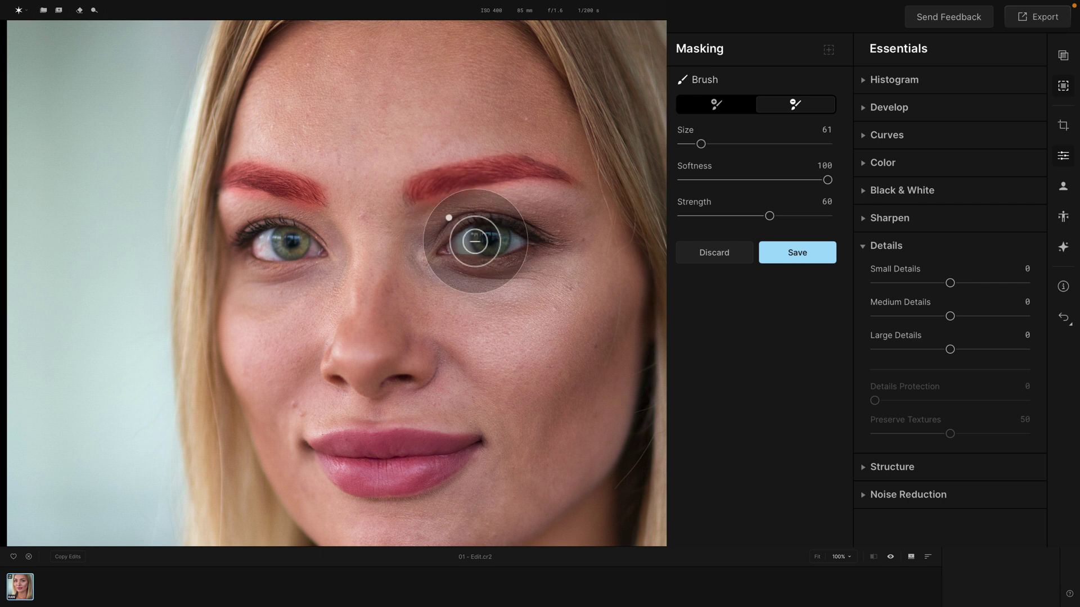
{"action": "key", "text": "alt"}
{"action": "key", "text": "bracketleft"}
{"action": "key", "text": "bracketleft"}
{"action": "key", "text": "bracketleft"}
{"action": "key", "text": "bracketleft"}
{"action": "key", "text": "bracketleft"}
{"action": "left_click_drag", "start_coordinate": [420, 185], "coordinate": [404, 203]}
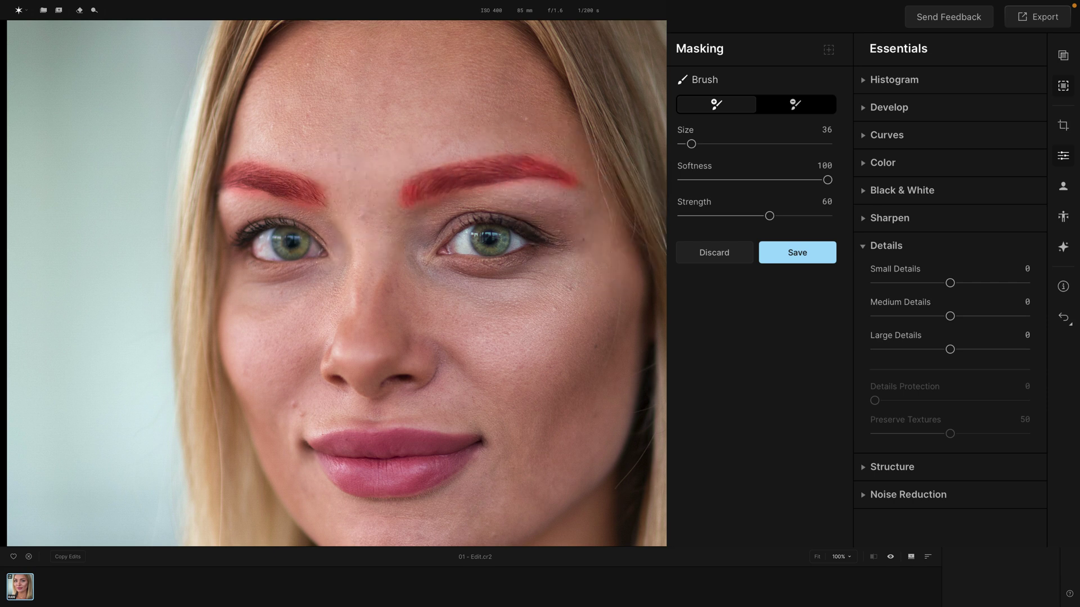
Close the mask panel and set Small Details to 70 on the masked eyebrows.
{"action": "left_click", "coordinate": [1060, 82]}
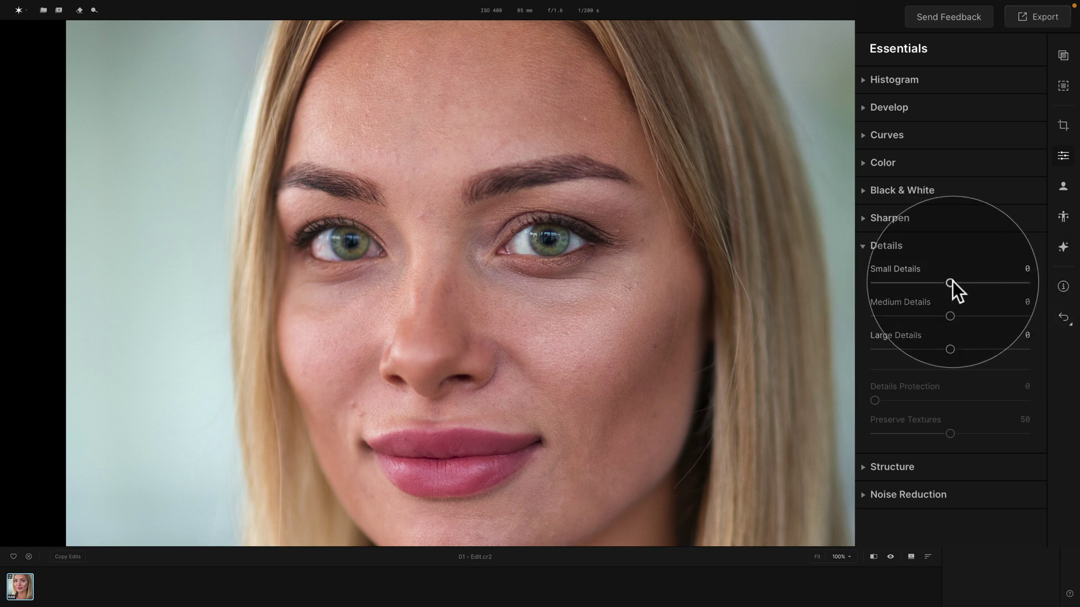
{"action": "left_click_drag", "start_coordinate": [951, 282], "coordinate": [1021, 287]}
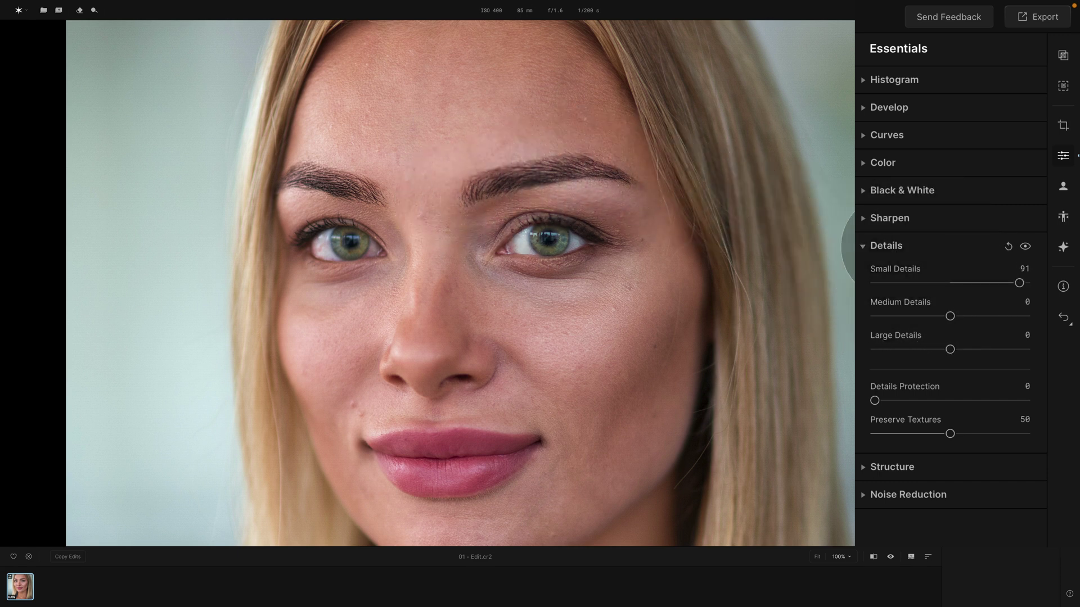
{"action": "left_click_drag", "start_coordinate": [1012, 285], "coordinate": [1001, 285]}
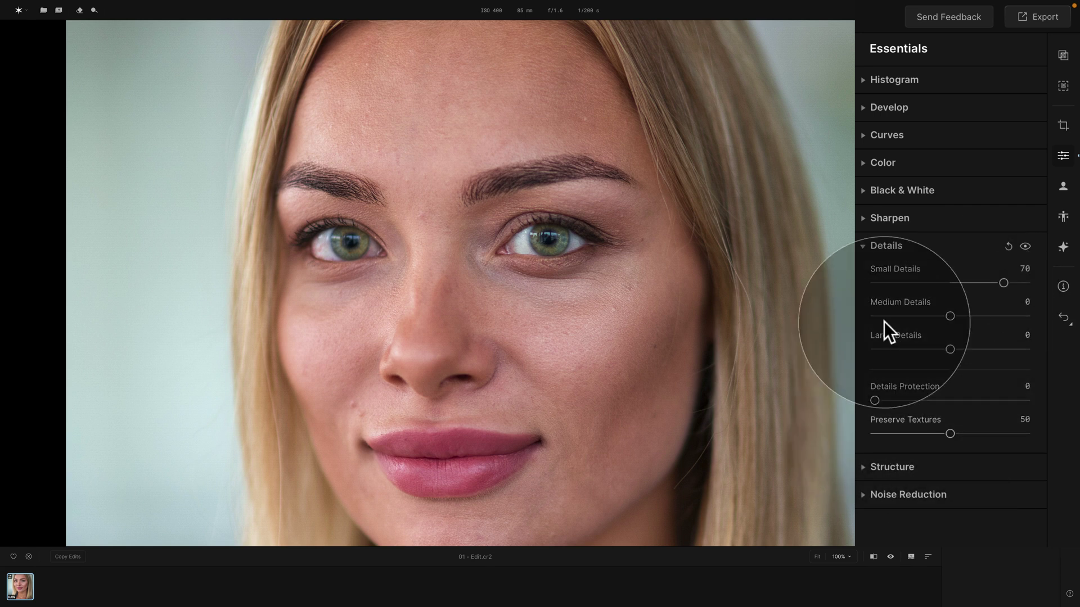
Fit the whole portrait to view and show the Custom 1 eyebrow mask beside Details at Small Details 70.
{"action": "left_click", "coordinate": [963, 150]}
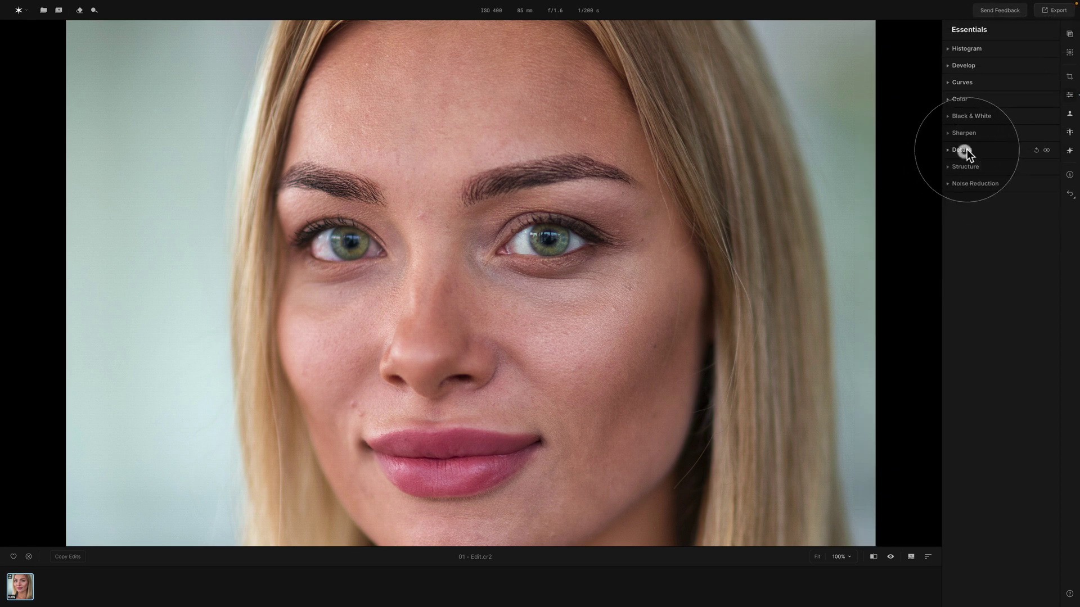
{"action": "left_click", "coordinate": [1067, 52]}
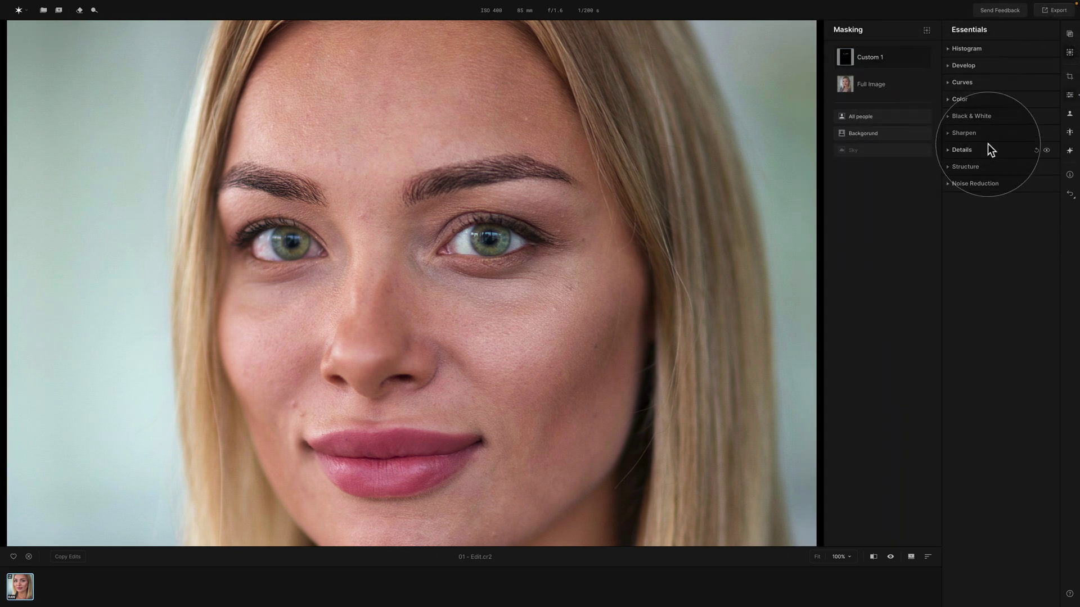
{"action": "key", "text": "ctrl+0"}
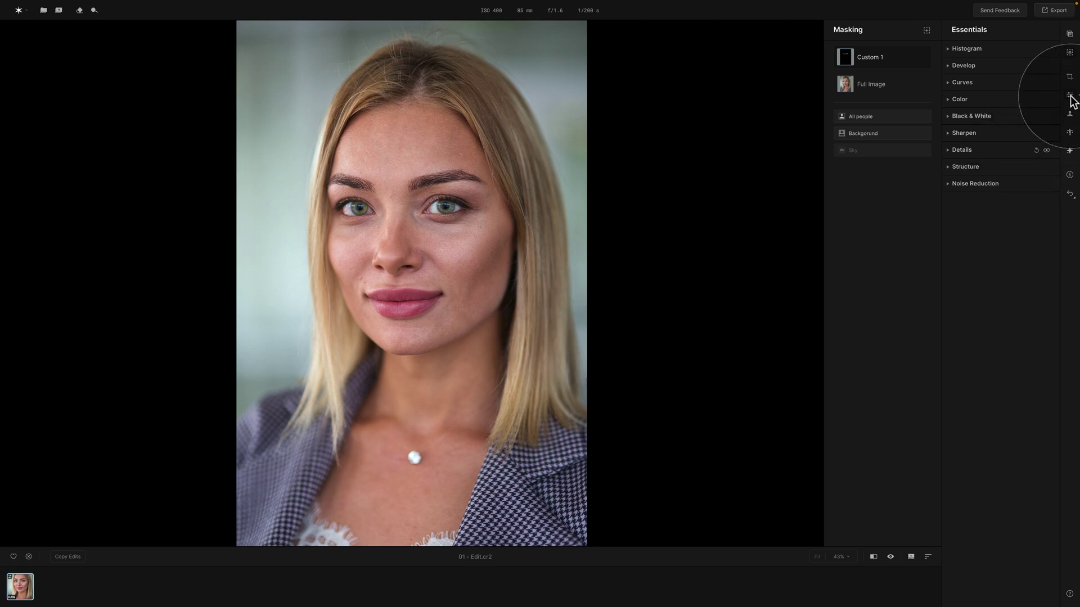
{"action": "left_click", "coordinate": [959, 150]}
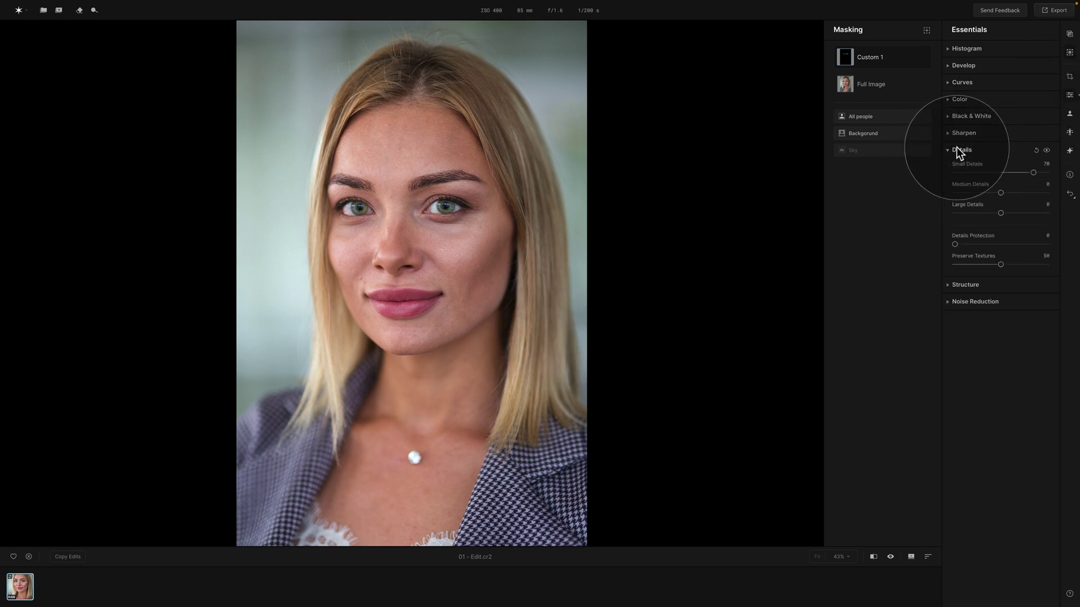